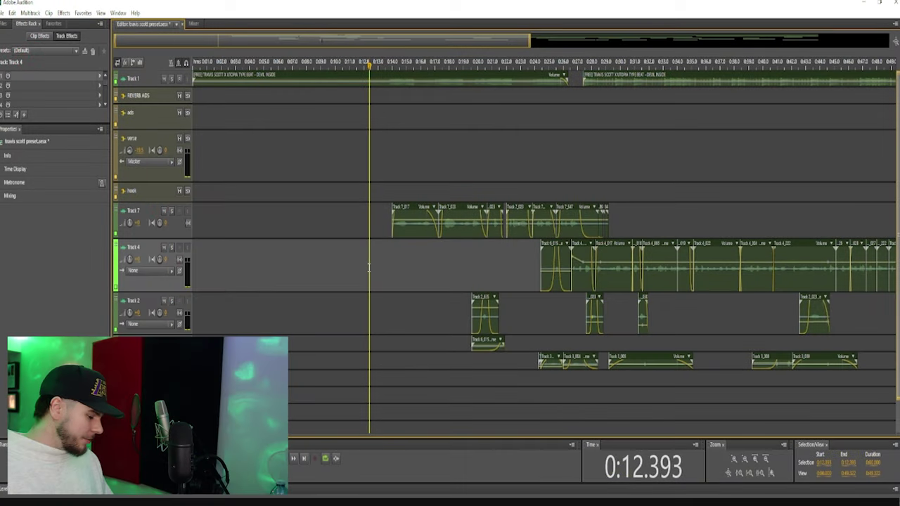
Select the hook and Track 7 headers and play the beat and vocals.
left_click(367, 191)
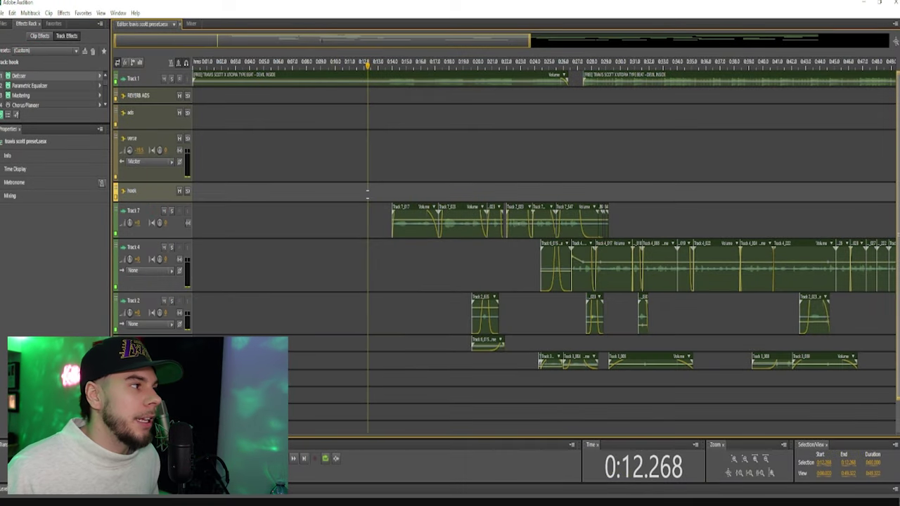
left_click(358, 235)
key("space")
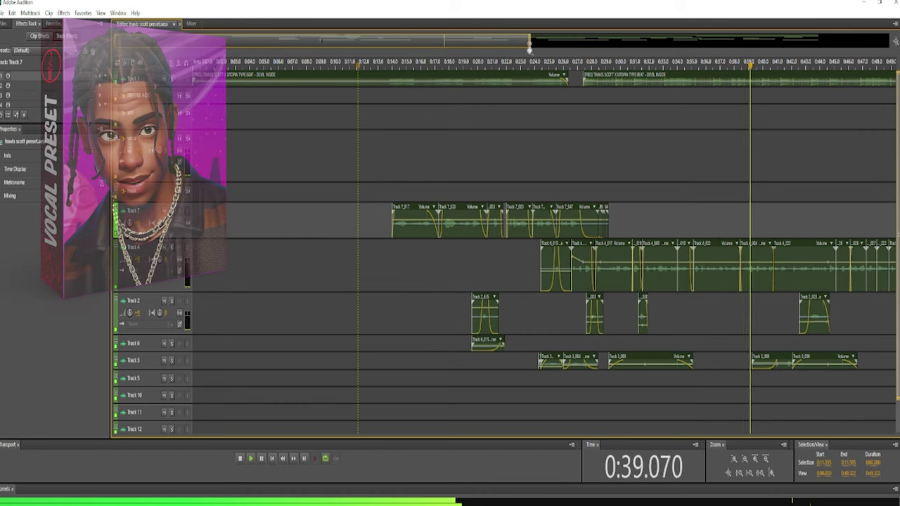
Widen and shift the timeline view to show the hook track's effects chain.
left_click_drag(529, 40, 623, 40)
left_click_drag(626, 83, 672, 83)
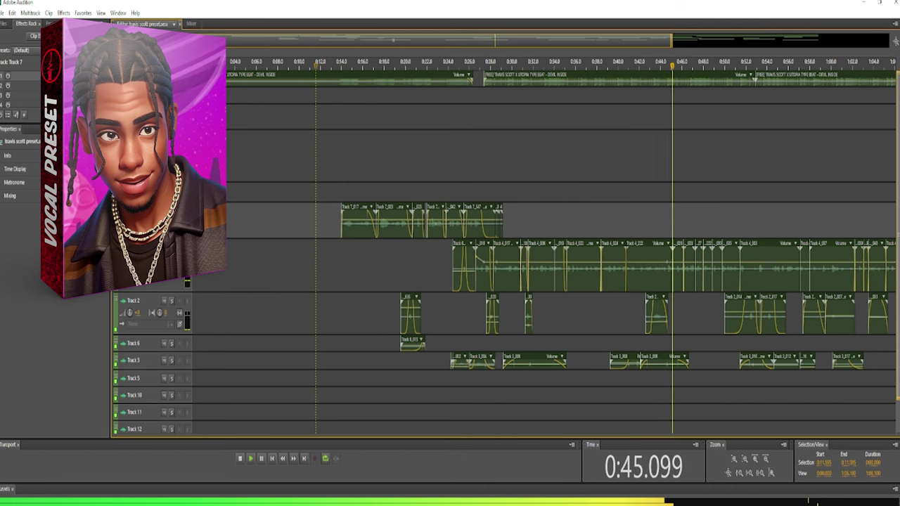
left_click_drag(515, 40, 581, 26)
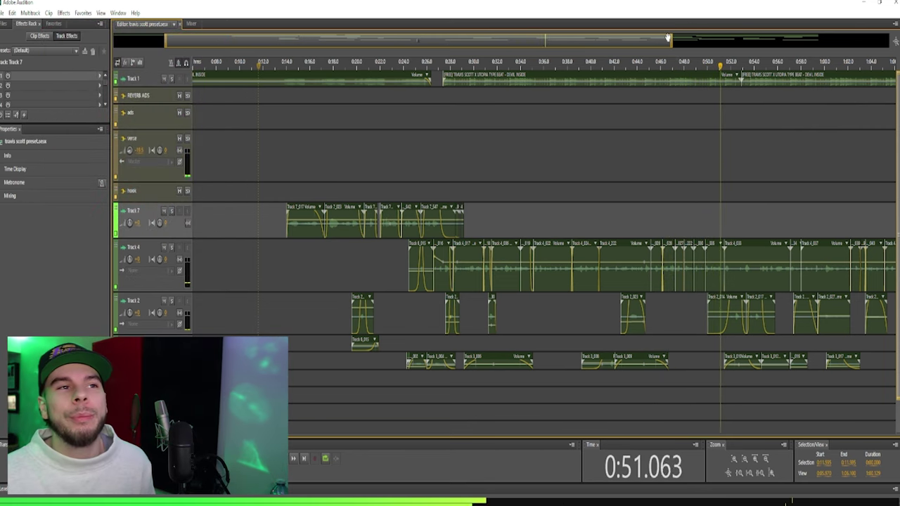
scroll(689, 59, "down", 1)
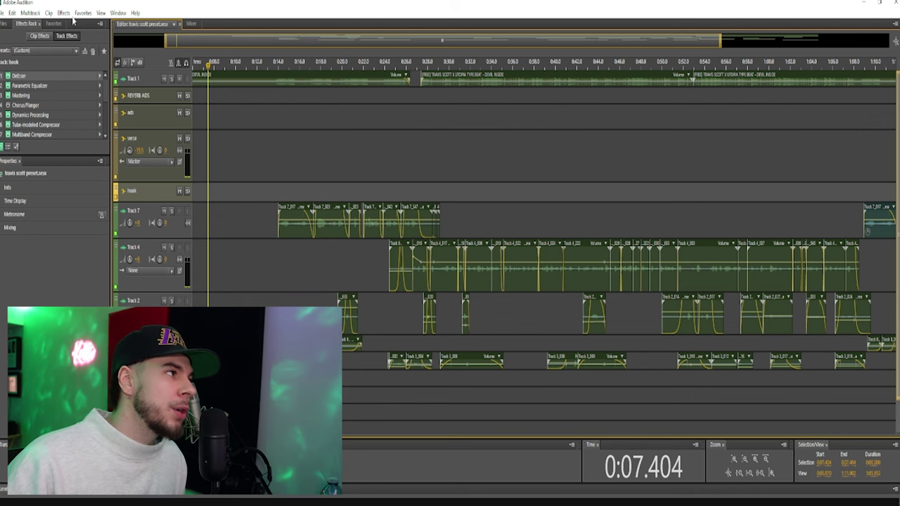
Insert a DeEsser from Amplitude and Compression into the hook track's first effect slot.
left_click(102, 77)
mouse_move(168, 115)
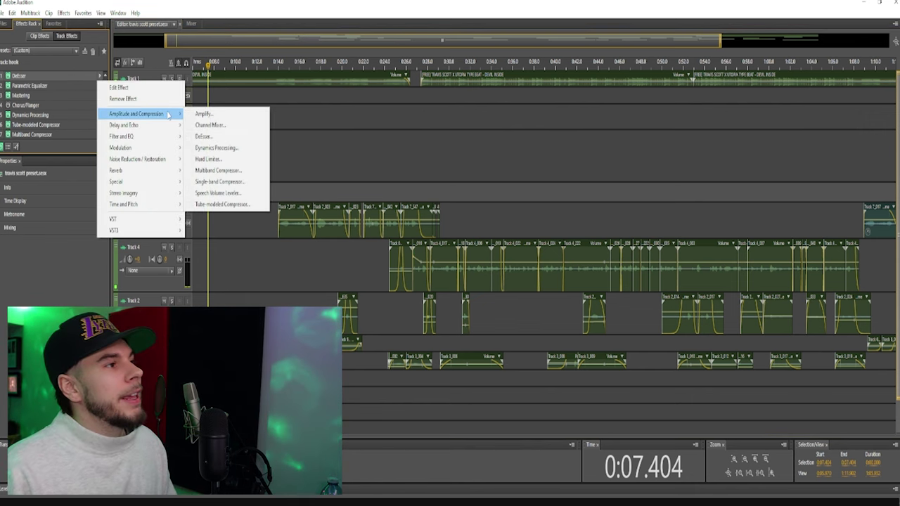
left_click(240, 137)
left_click(232, 157)
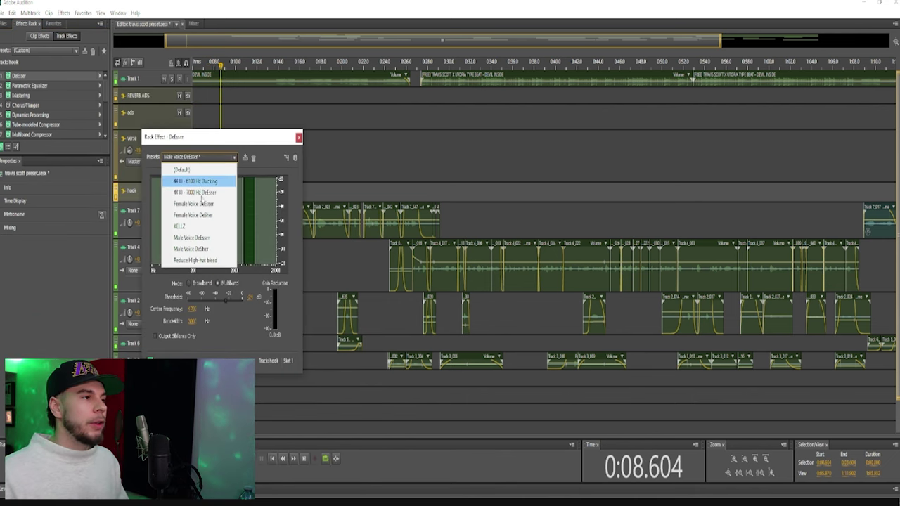
left_click(187, 286)
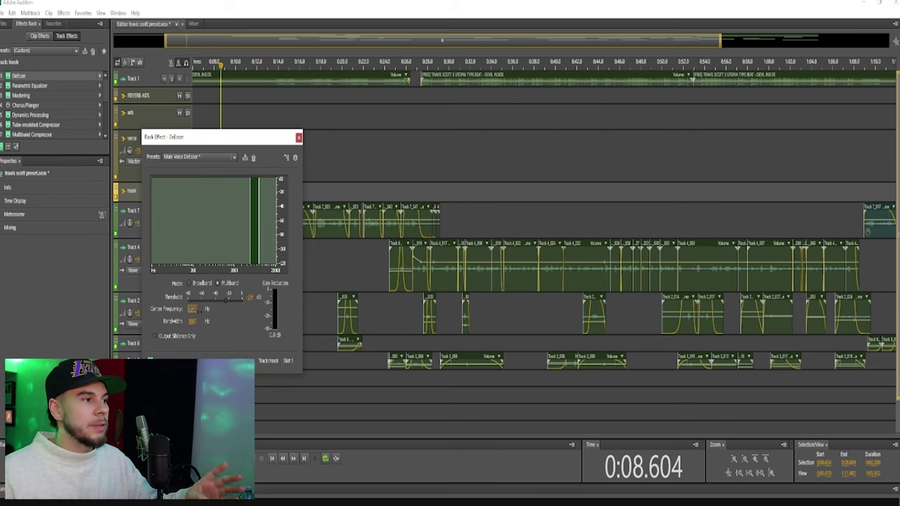
Raise the DeEsser center frequency, lower its threshold and widen its bandwidth.
key("Up")
key("Up")
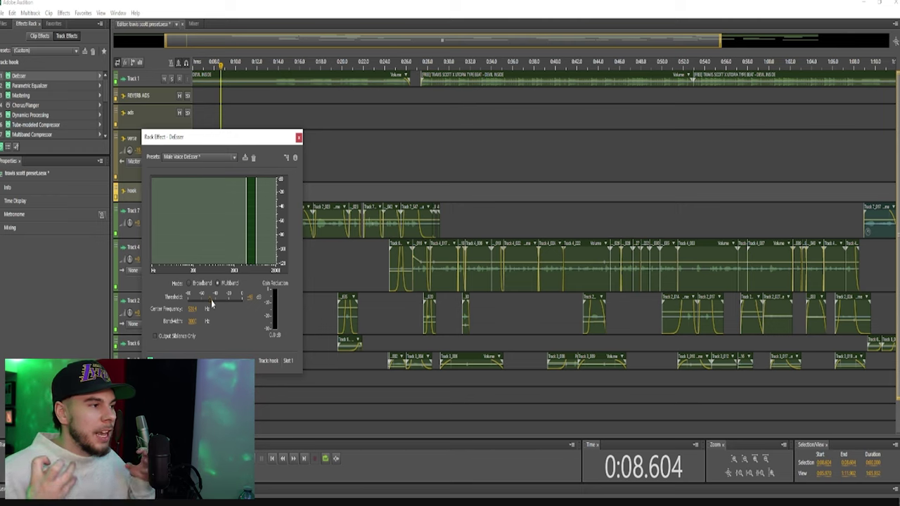
left_click_drag(211, 300, 203, 304)
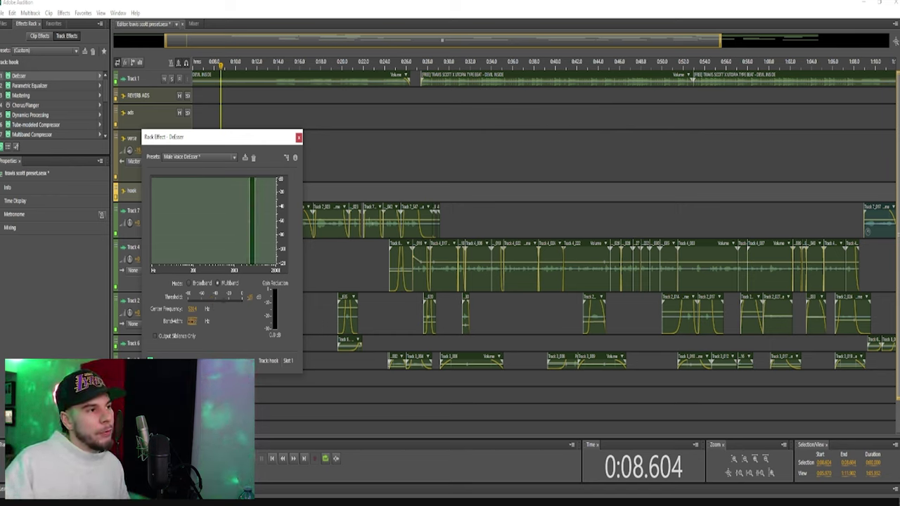
left_click_drag(192, 321, 317, 313)
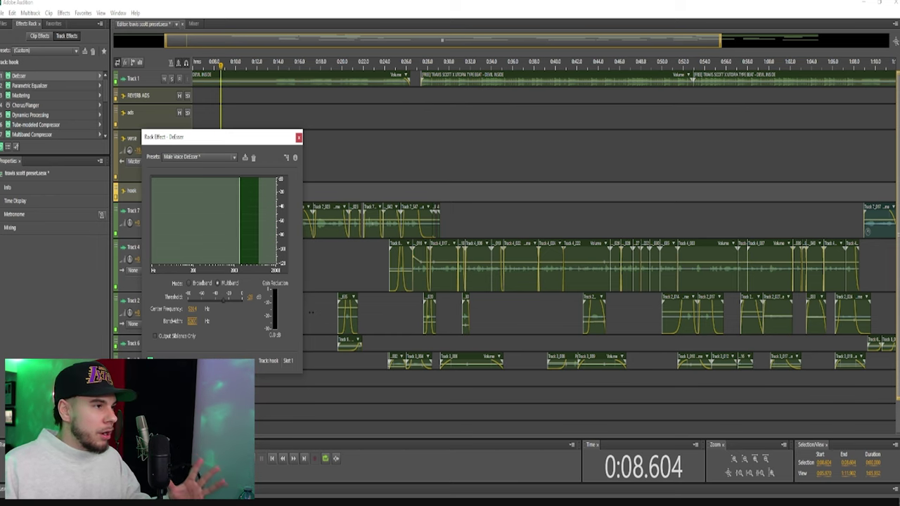
Load the Male Voice DeEsser preset and play the vocals from 0:14.
left_click_drag(211, 136, 197, 129)
left_click(204, 150)
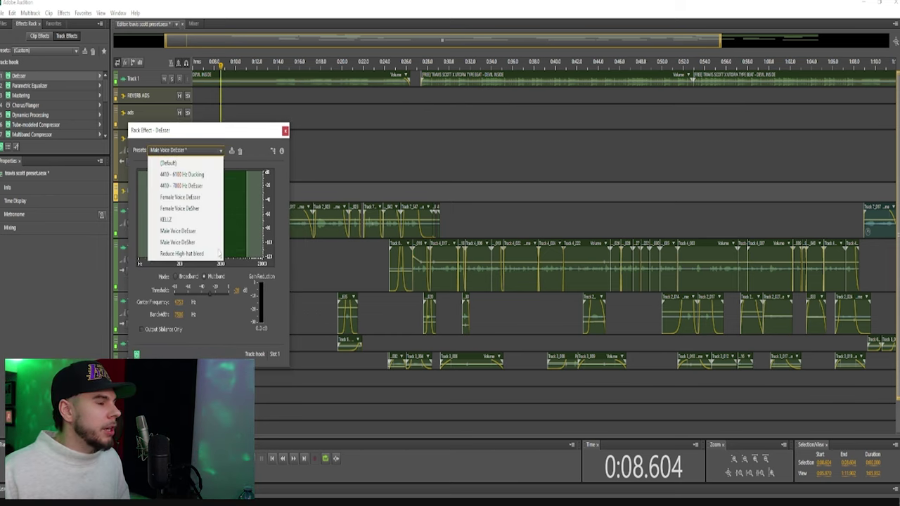
left_click(179, 231)
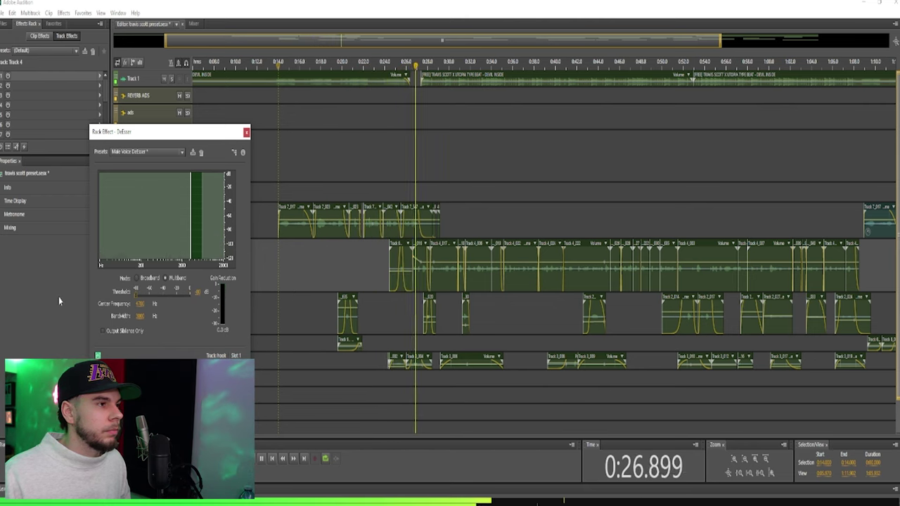
key("space")
key("space")
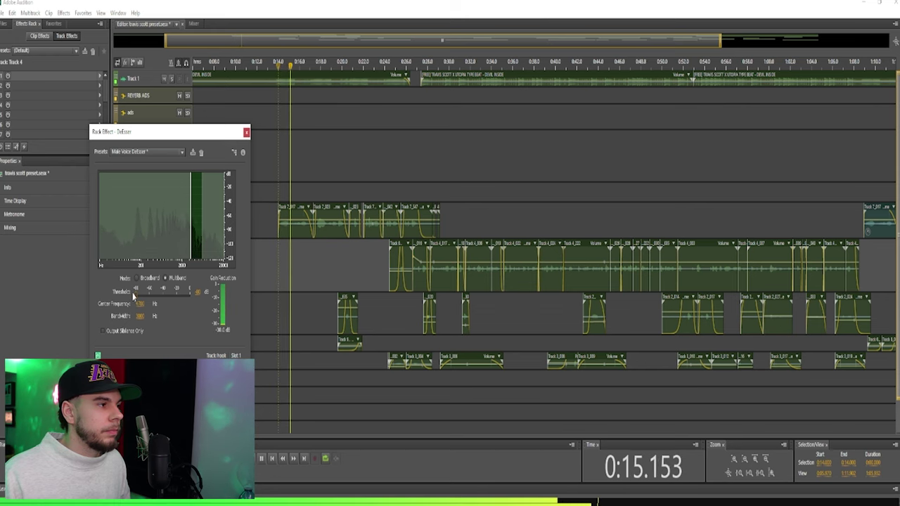
Raise the DeEsser threshold toward 0 dB, then lower it slightly.
left_click_drag(134, 294, 190, 290)
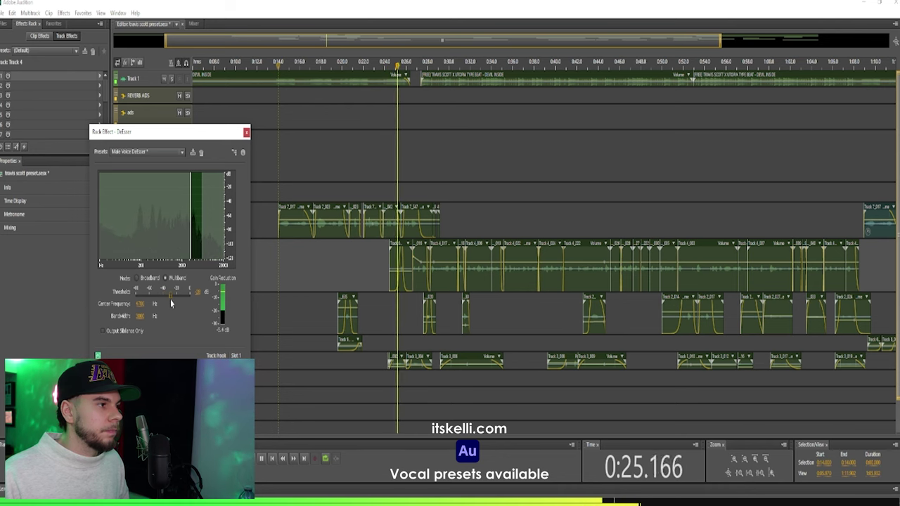
key("space")
left_click(198, 293)
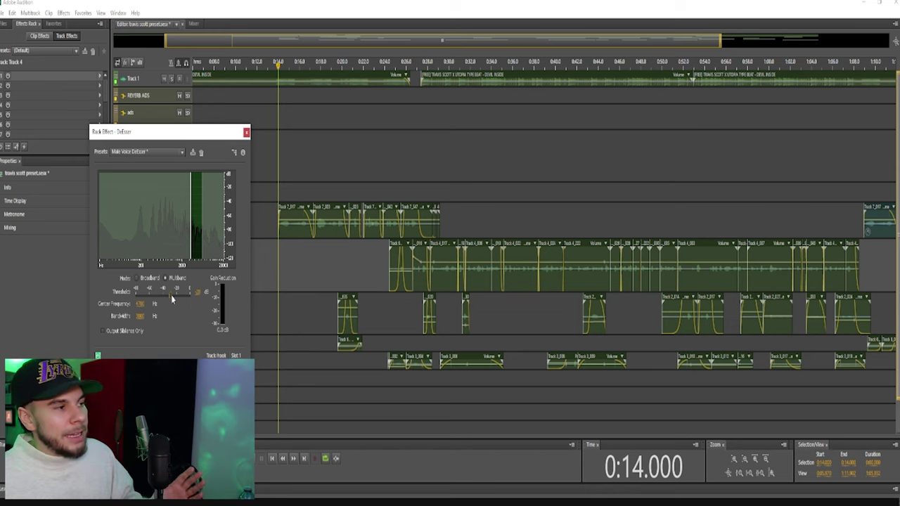
left_click_drag(170, 295, 167, 295)
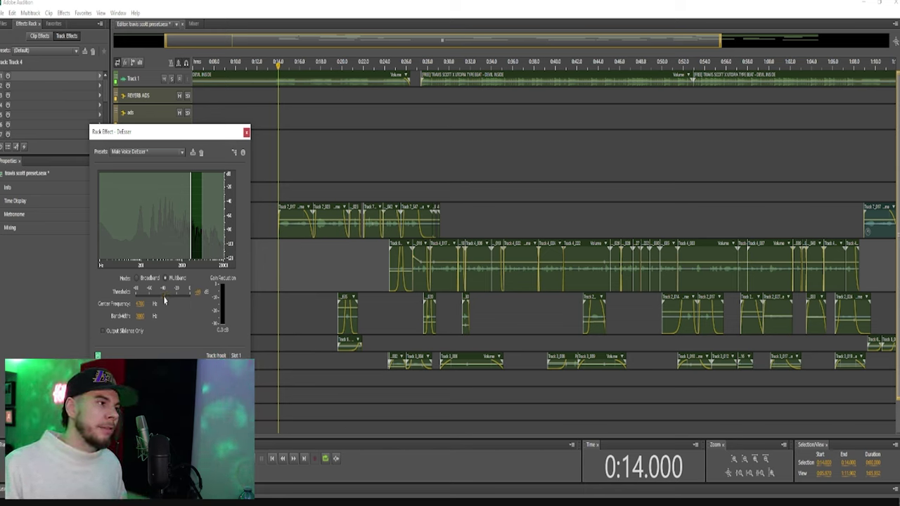
Play the vocal from 0:14 to hear the de-essing, then stop.
key("space")
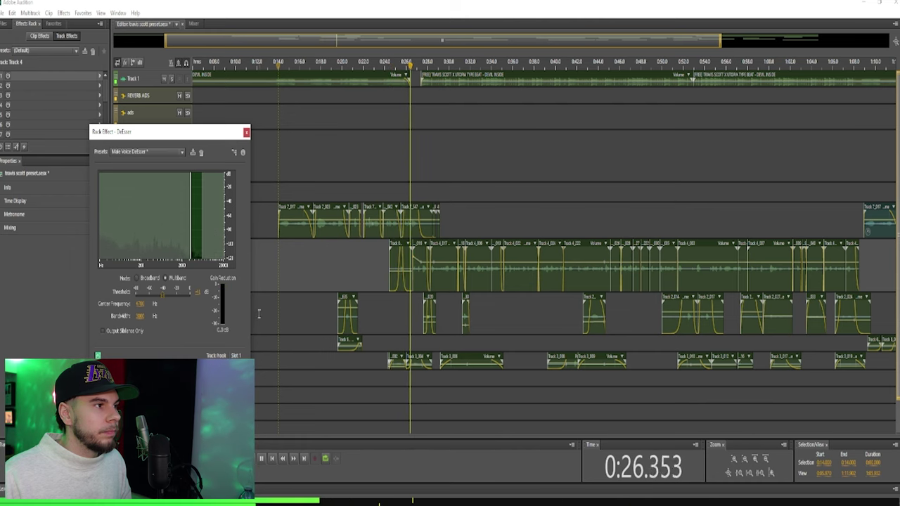
key("space")
key("space")
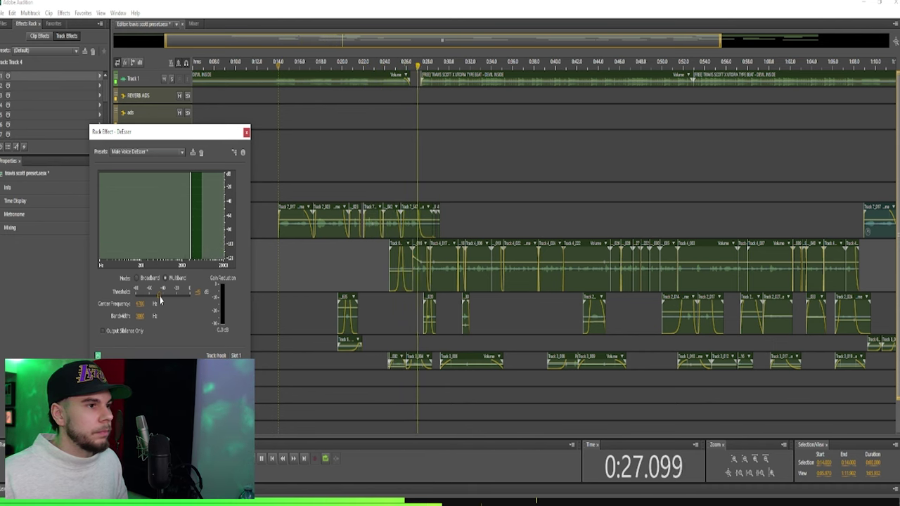
key("space")
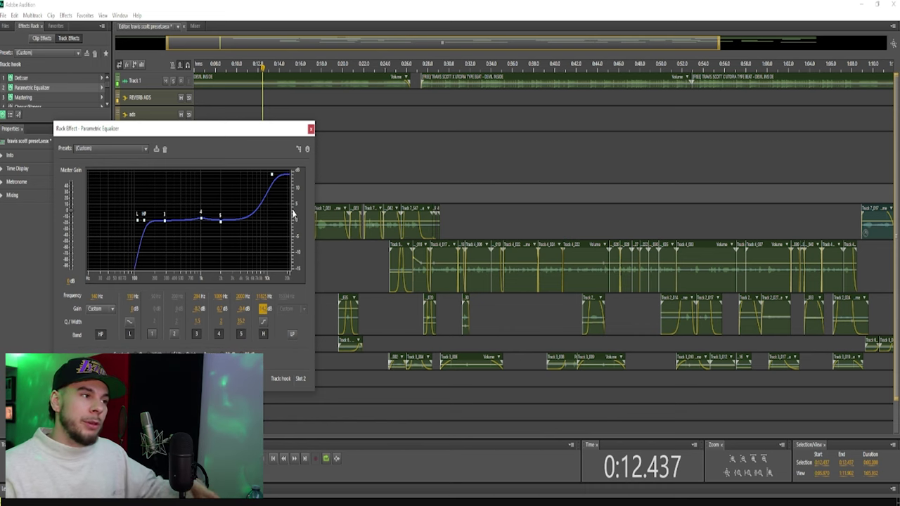
Reopen the hook DeEsser settings and play the vocal from 0:13.737.
double_click(21, 78)
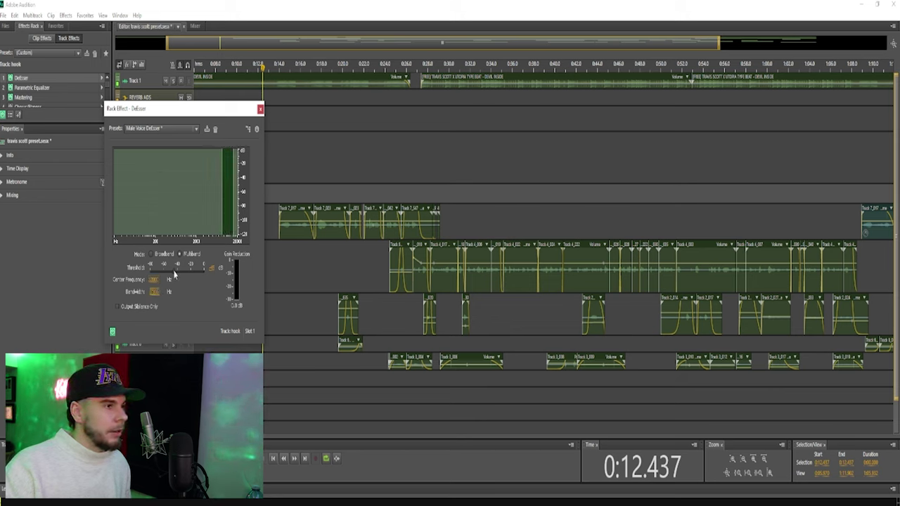
left_click(276, 259)
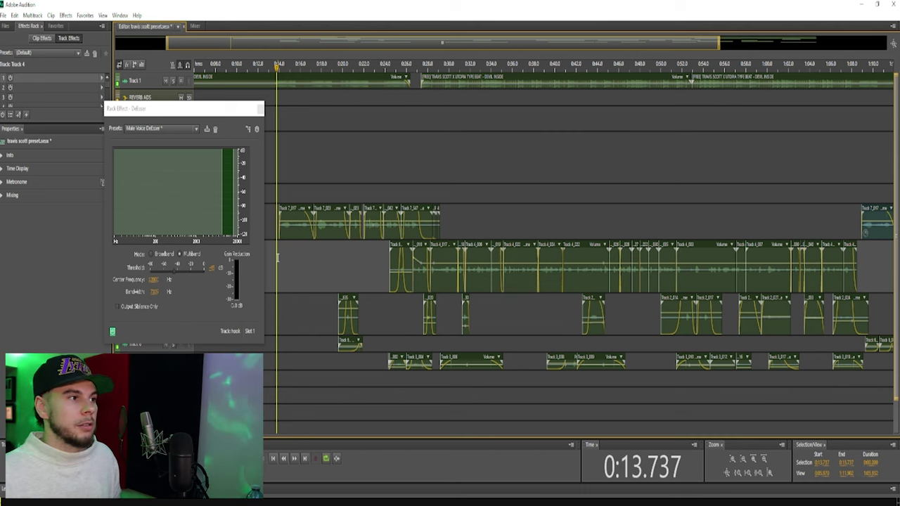
key("space")
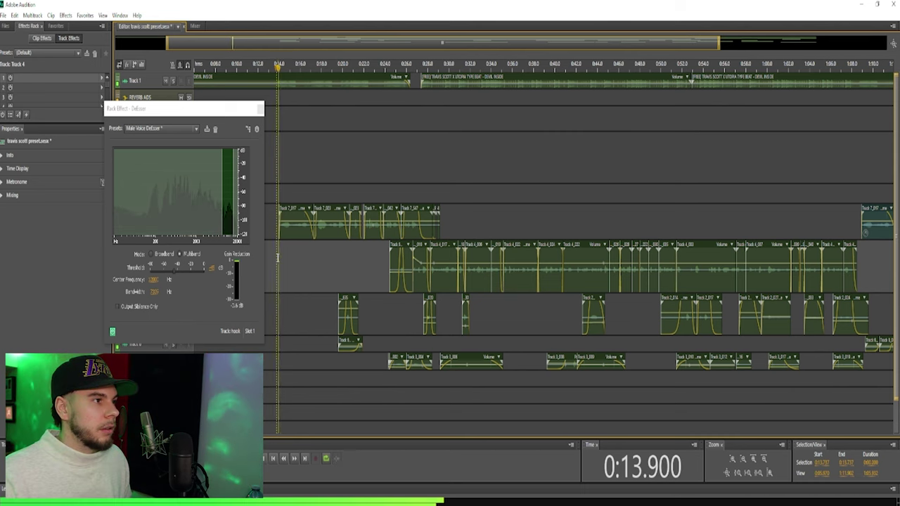
Lower the DeEsser threshold to about -48 dB, stop playback and close its settings.
left_click(168, 273)
left_click_drag(165, 278, 161, 277)
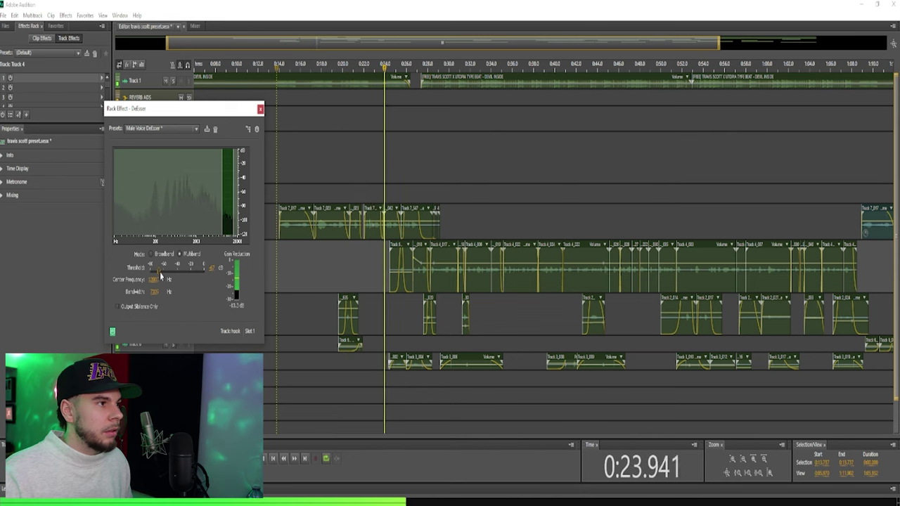
left_click_drag(161, 276, 159, 278)
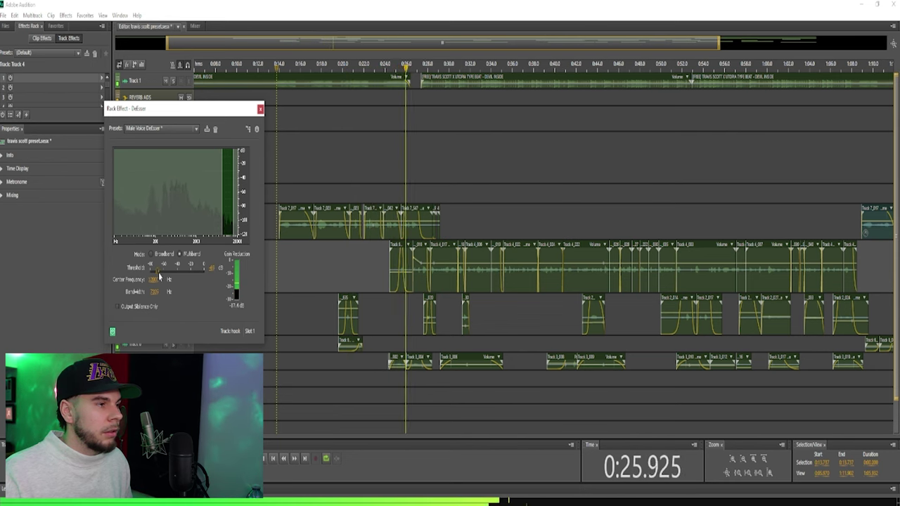
key("space")
left_click(278, 262)
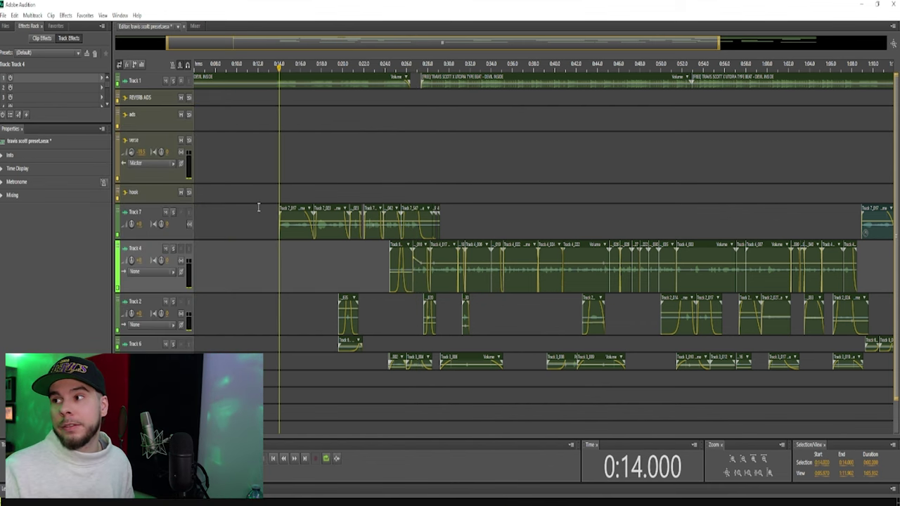
Bypass the hook track's DeEsser and play the vocal from about 0:13.6.
left_click(206, 199)
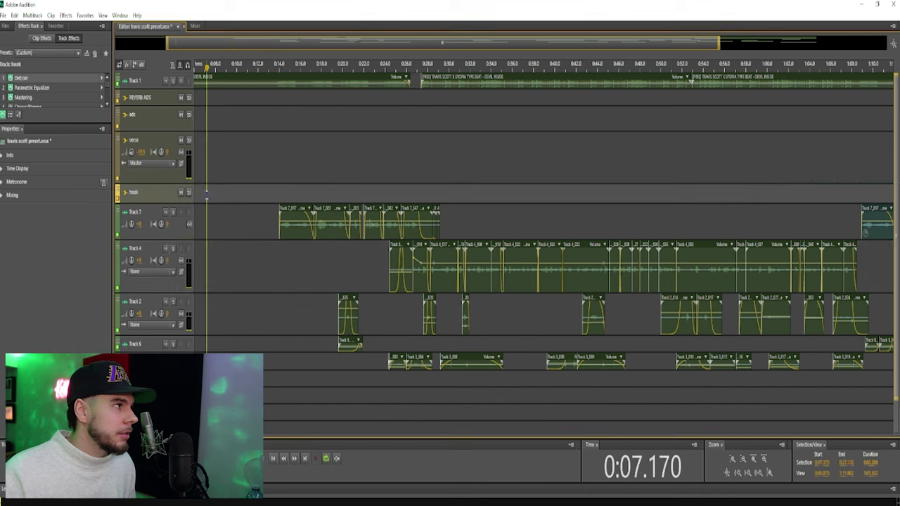
left_click(9, 79)
left_click(276, 253)
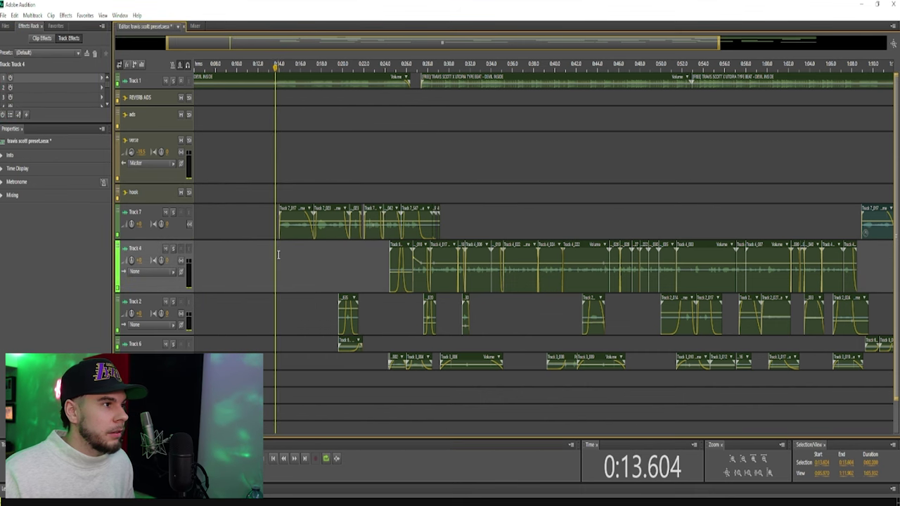
key("space")
Stop, then replay the vocal from 0:14 to compare the sound.
left_click(229, 194)
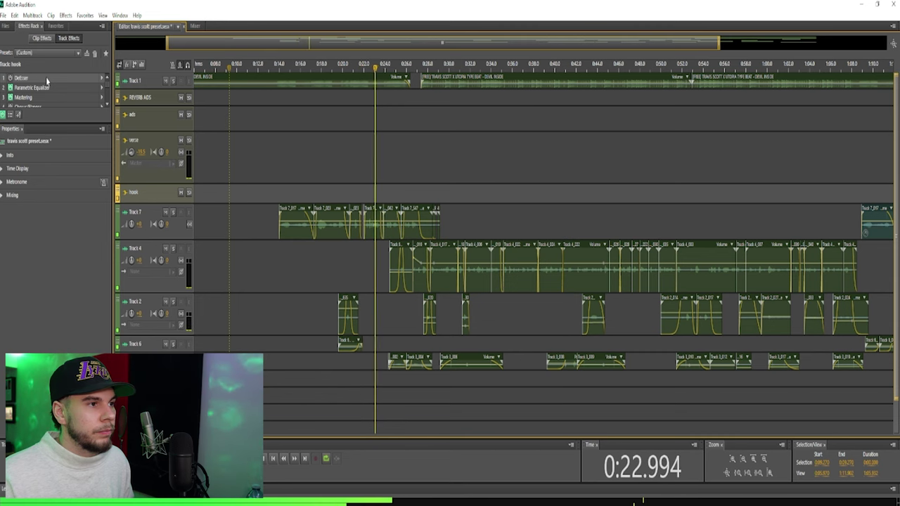
key("space")
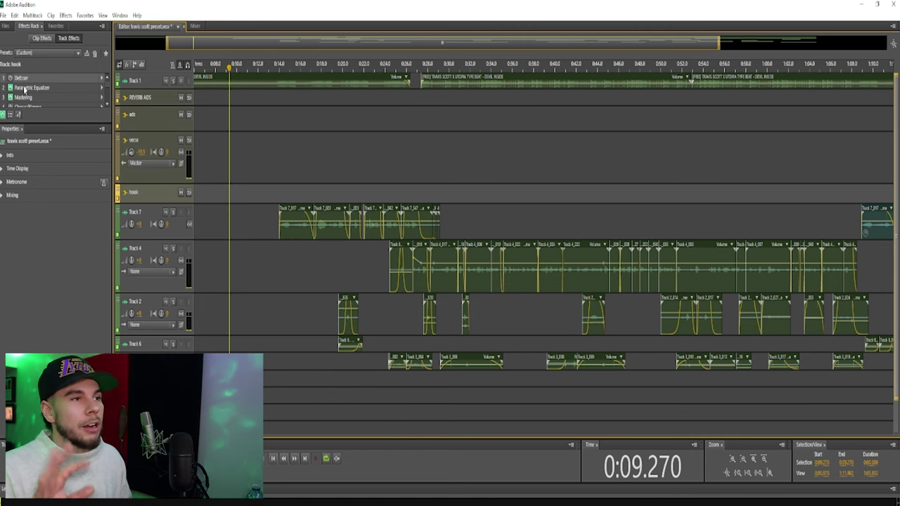
left_click(273, 252)
key("space")
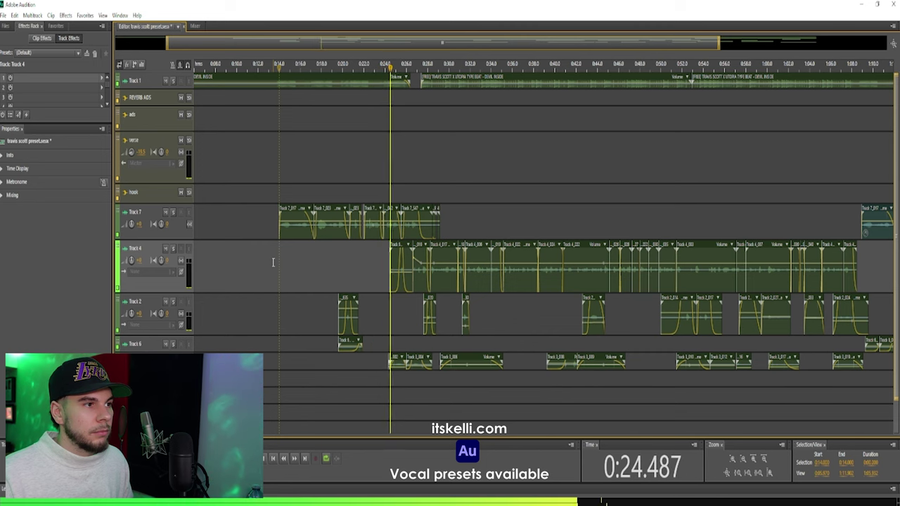
key("space")
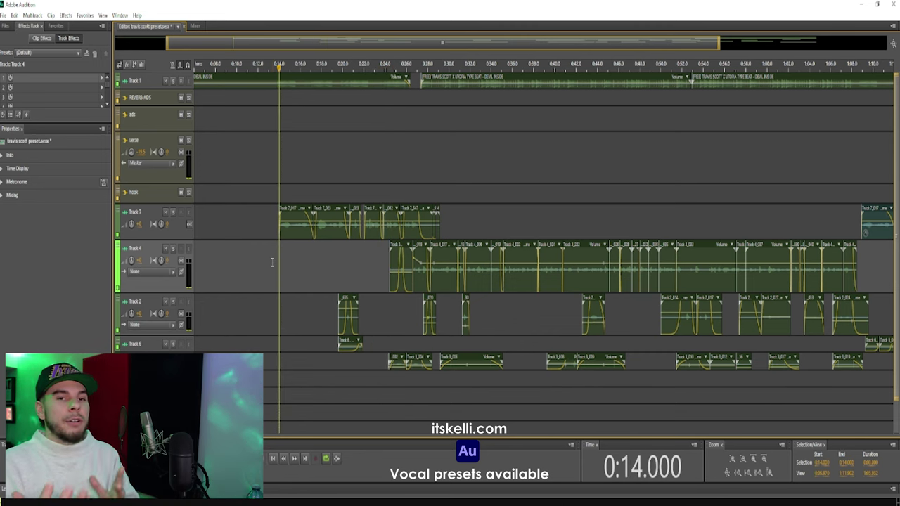